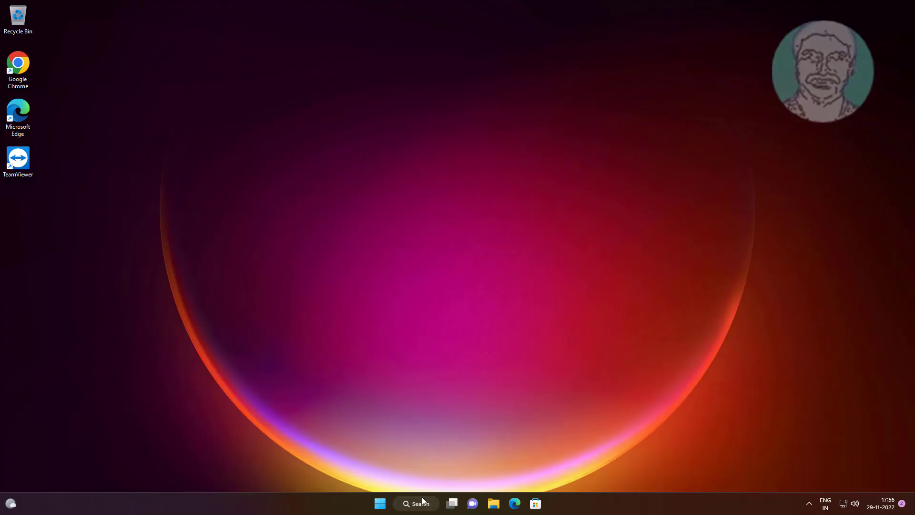
- Search Windows for "services" and open the Services console
left_click(423, 499)
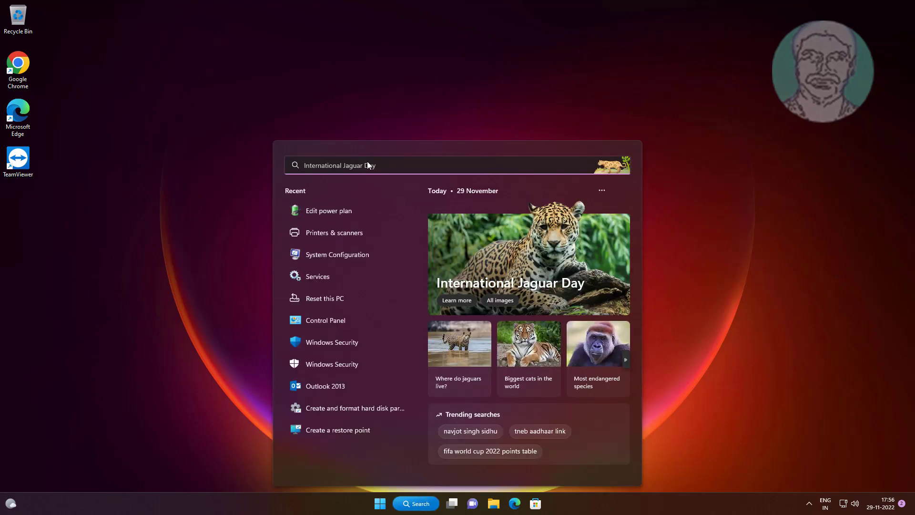
type("services")
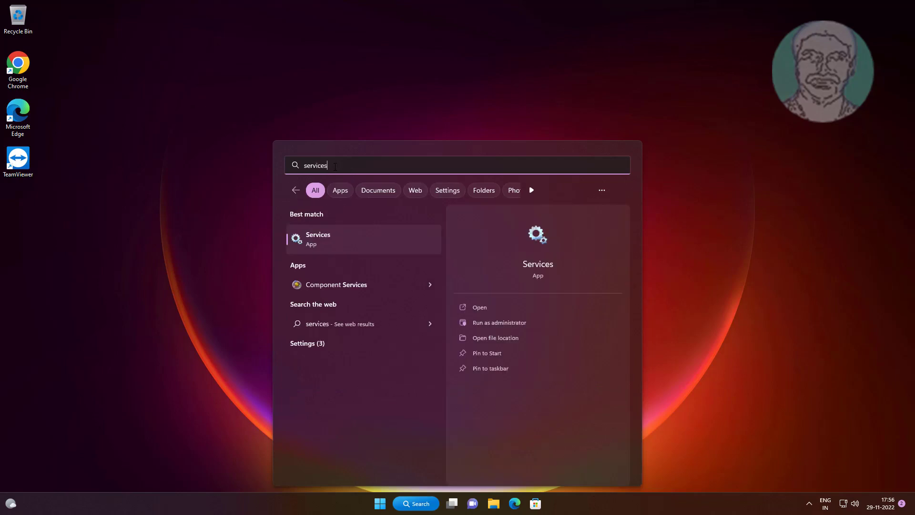
left_click(327, 236)
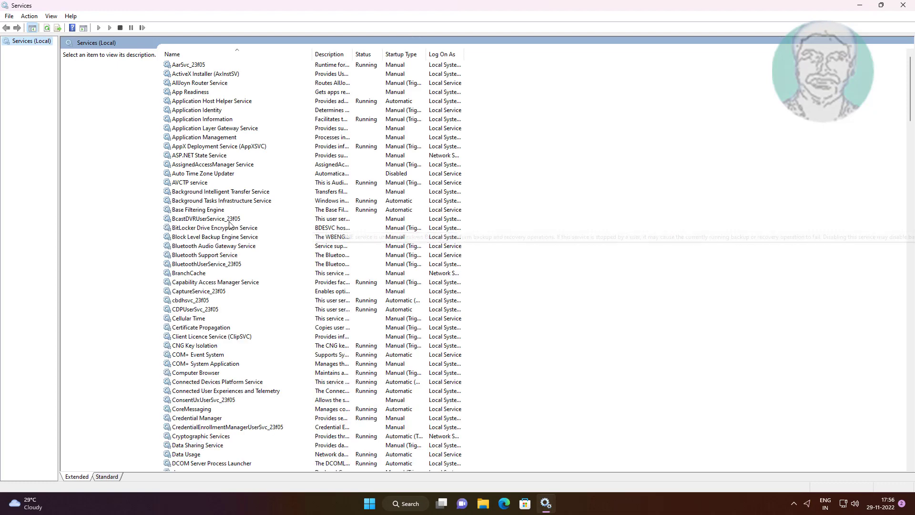
- Find the Virtual Disk service in the services list and open its properties
left_click(229, 220)
key("v")
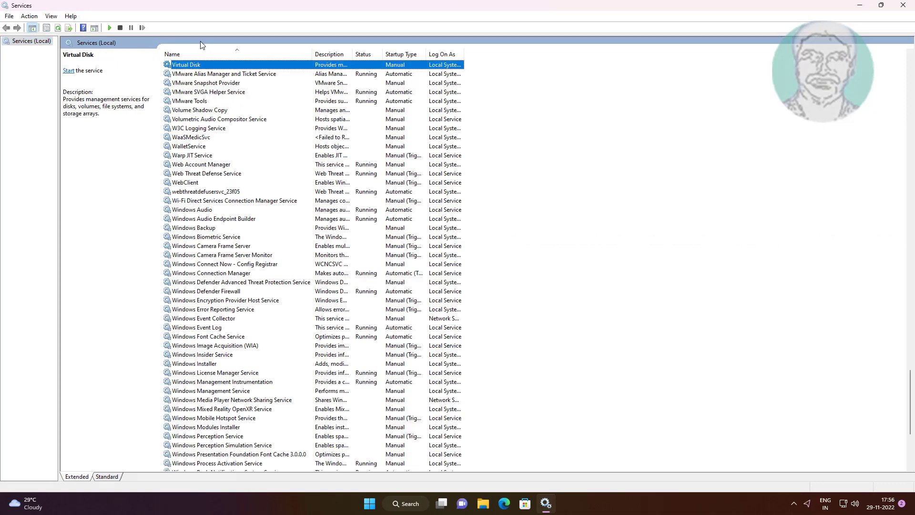
double_click(227, 65)
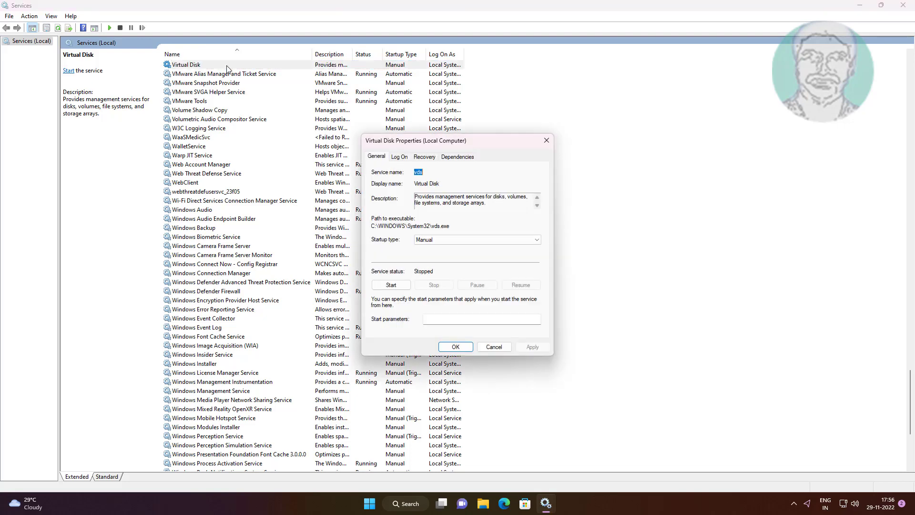
- Set the Virtual Disk service's startup type to Manual, start the service and confirm the properties
left_click(430, 242)
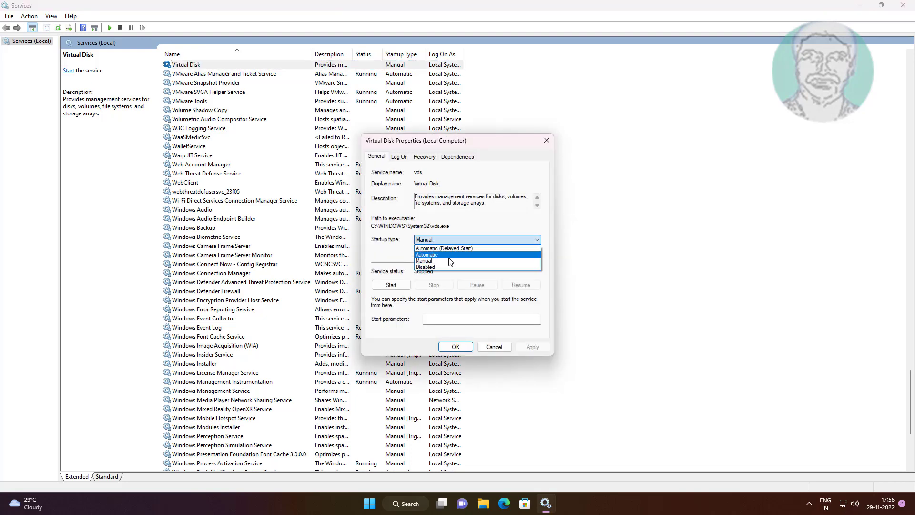
left_click(431, 260)
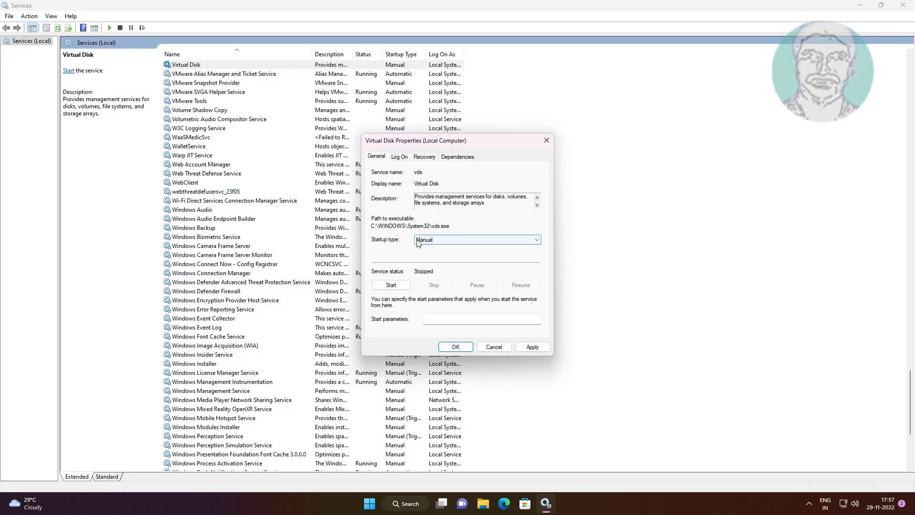
left_click(386, 285)
left_click(385, 285)
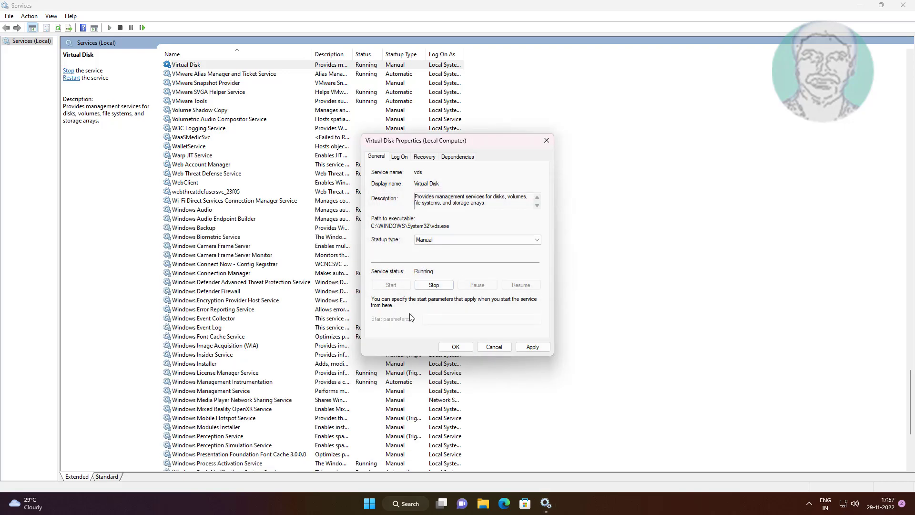
left_click(466, 350)
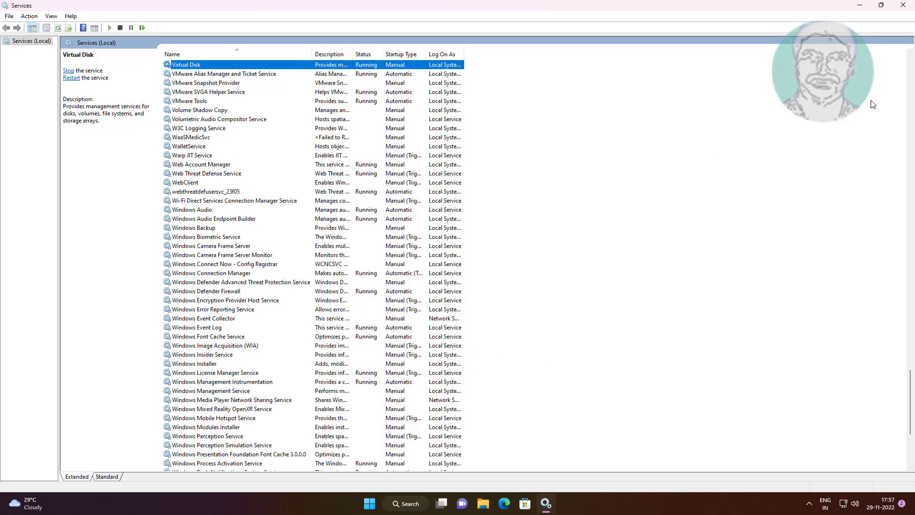
- Close the Services console and open the computer's power options
left_click(905, 8)
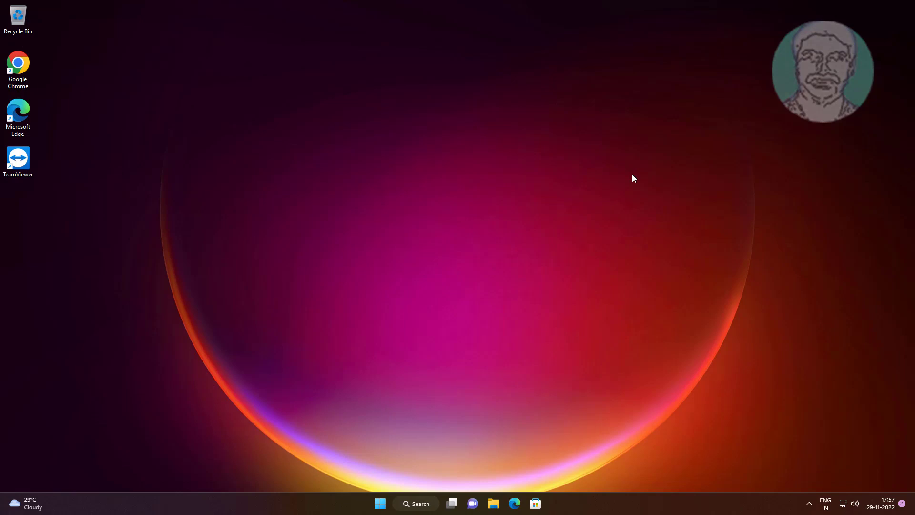
left_click(379, 504)
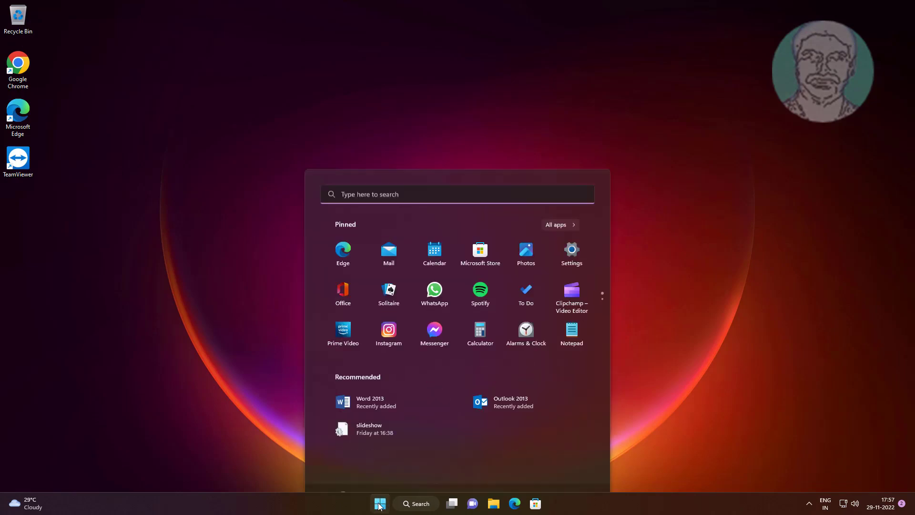
left_click(577, 471)
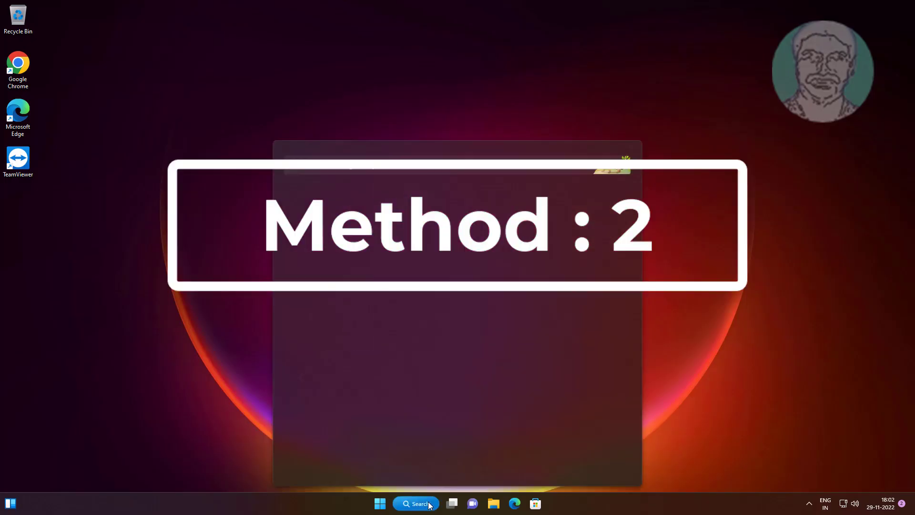
- Search Windows for "regedit" and run Registry Editor as administrator, allowing it to make changes to the device
type("e")
key("BackSpace")
type("regedit")
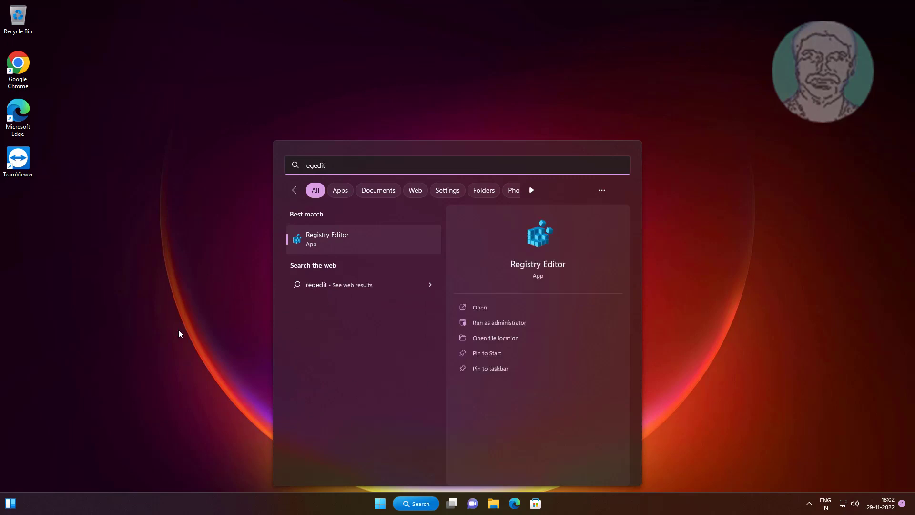
left_click(337, 240)
right_click(337, 239)
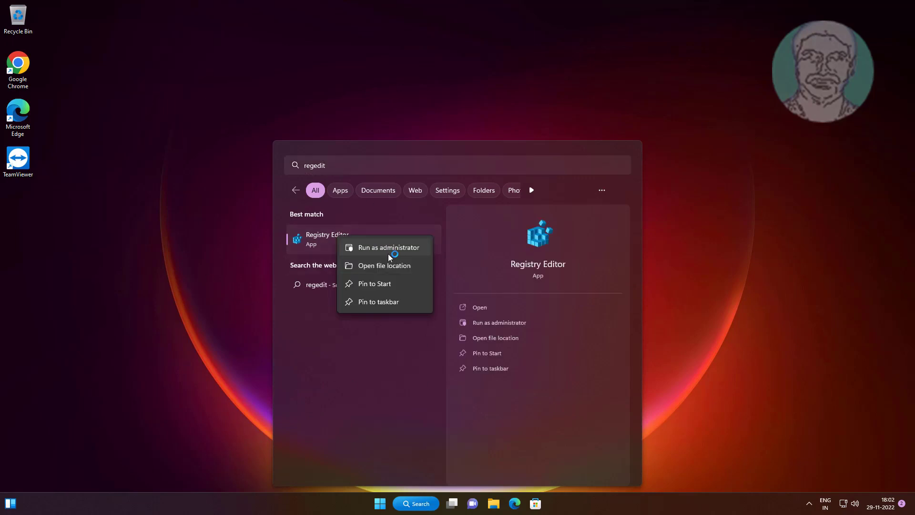
left_click(388, 247)
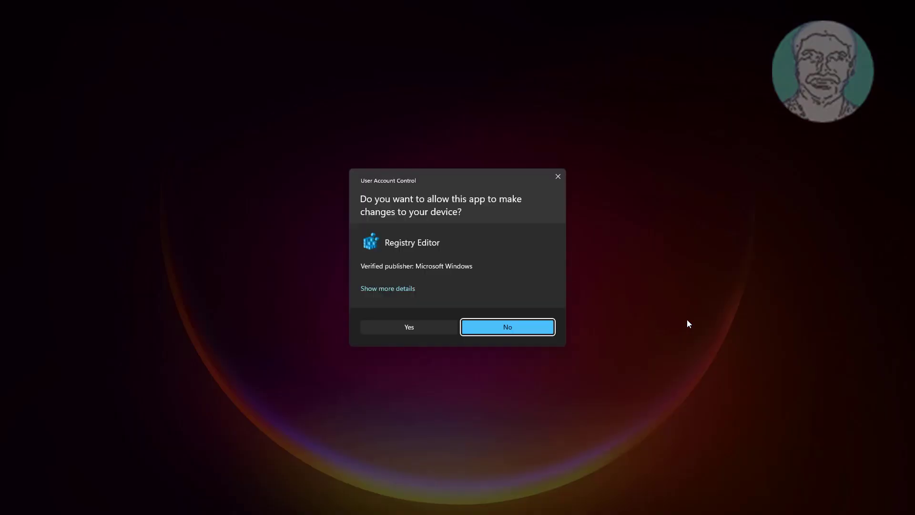
left_click(398, 326)
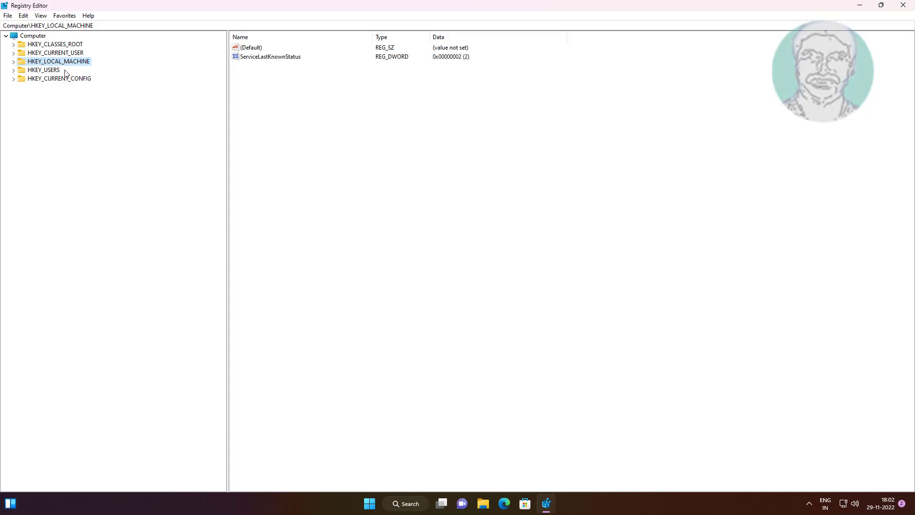
- Expand the registry tree down to HKEY_LOCAL_MACHINE\SYSTEM\CurrentControlSet\Services
left_click(14, 63)
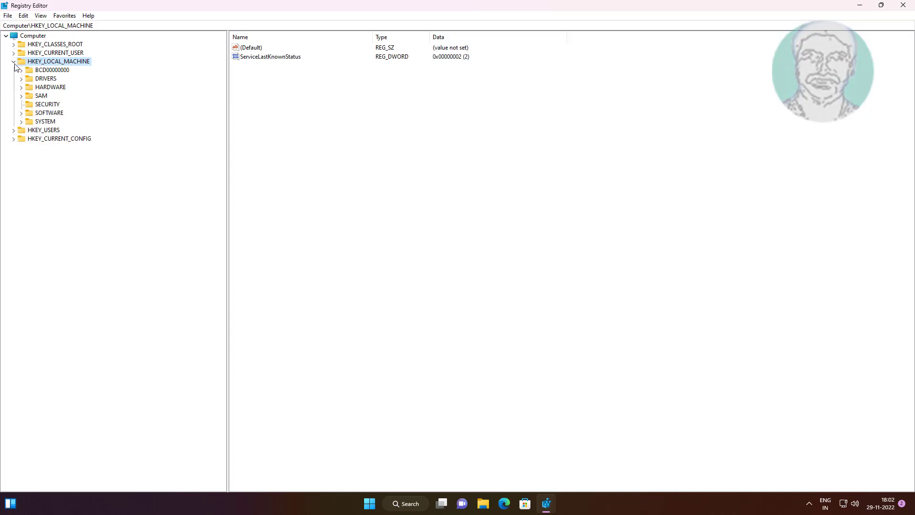
left_click(49, 122)
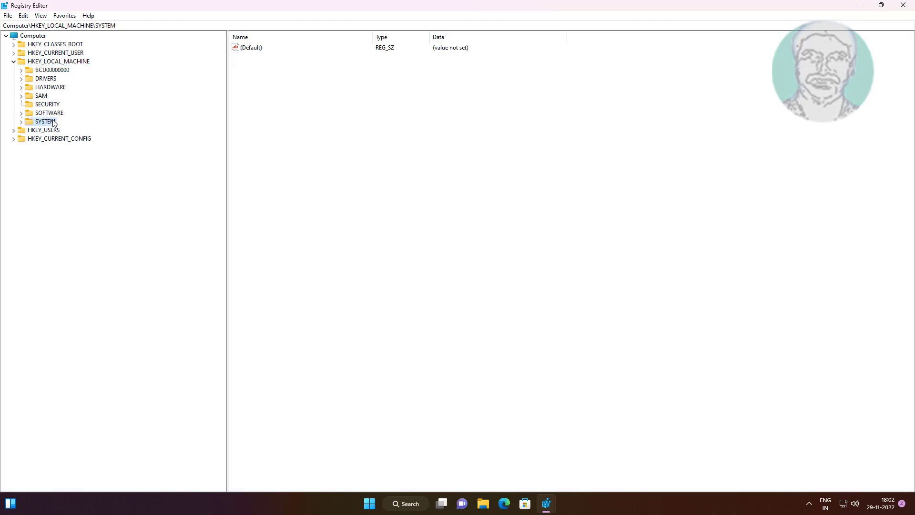
left_click(21, 122)
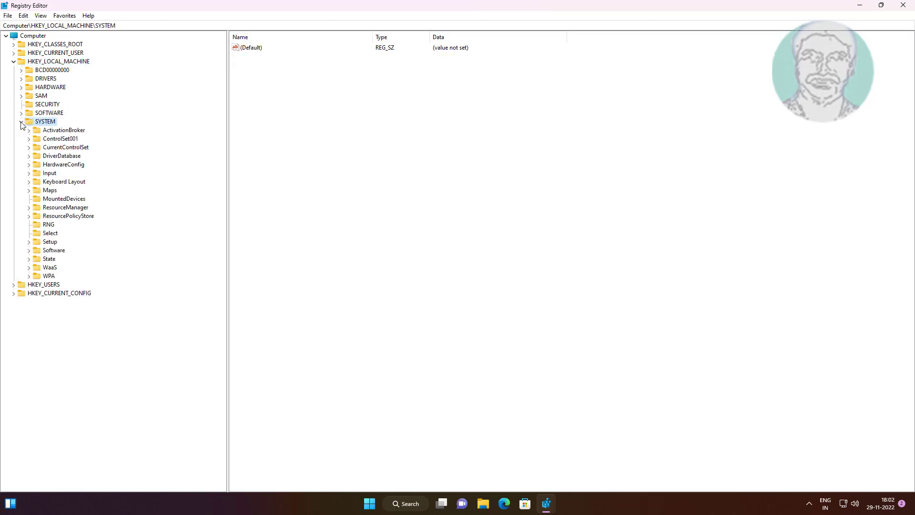
left_click(59, 148)
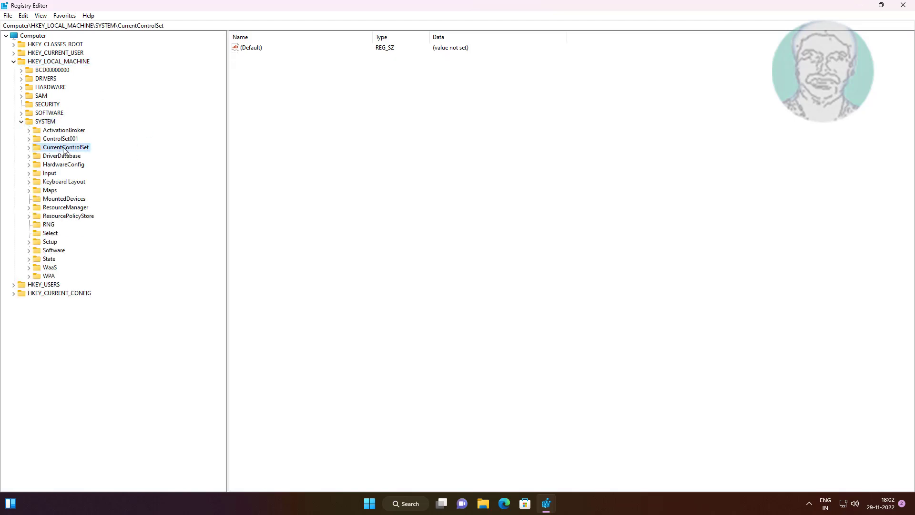
left_click(29, 148)
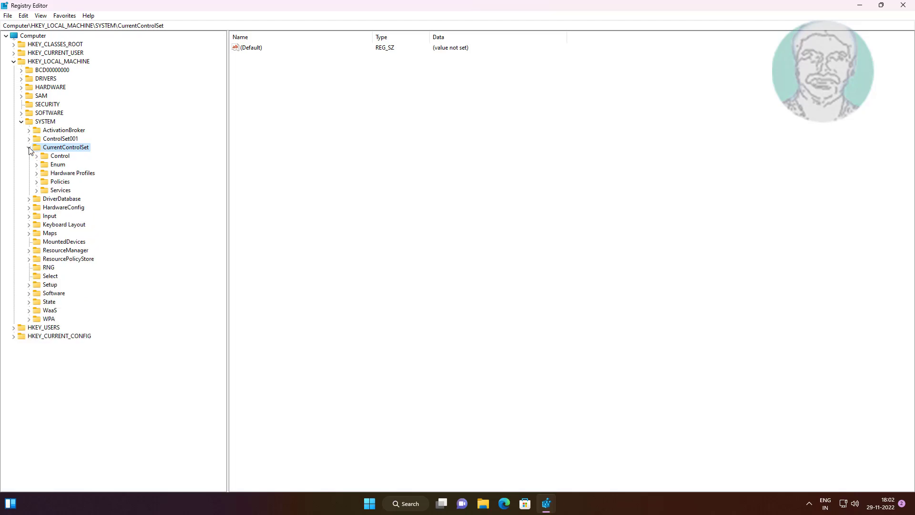
left_click(67, 184)
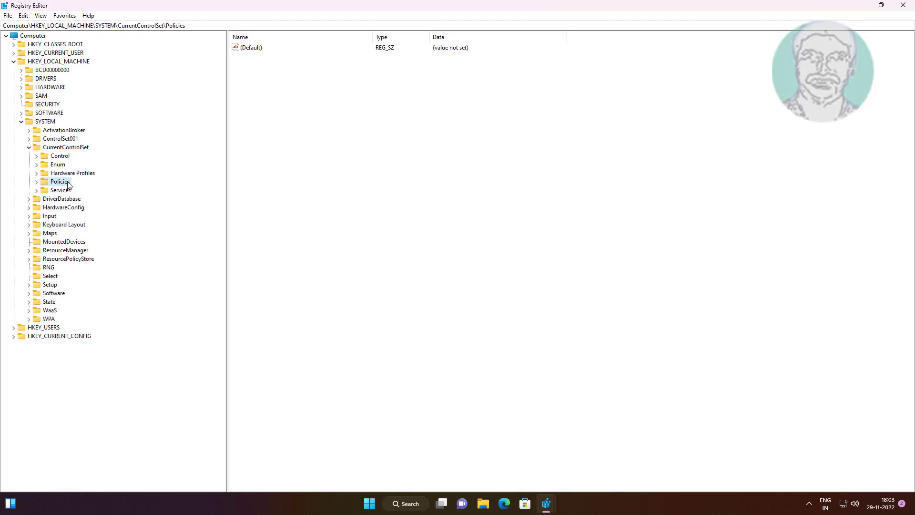
left_click(66, 190)
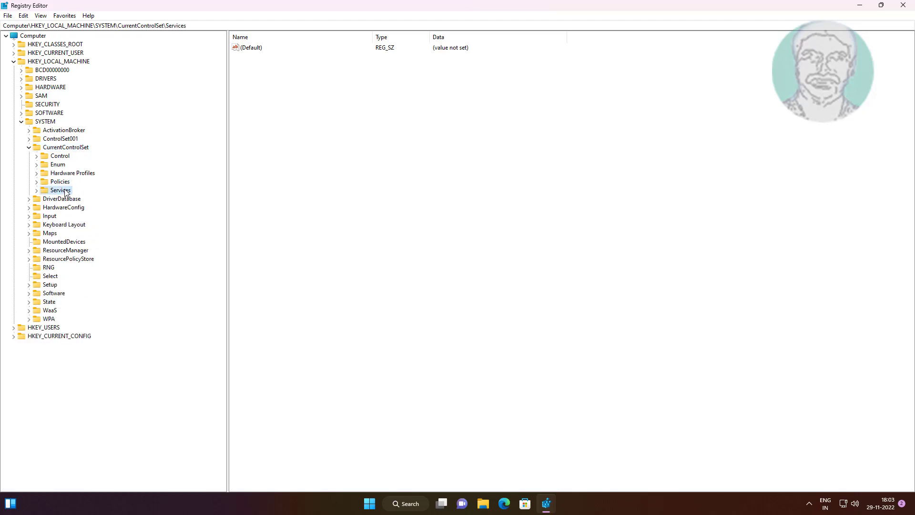
left_click(36, 191)
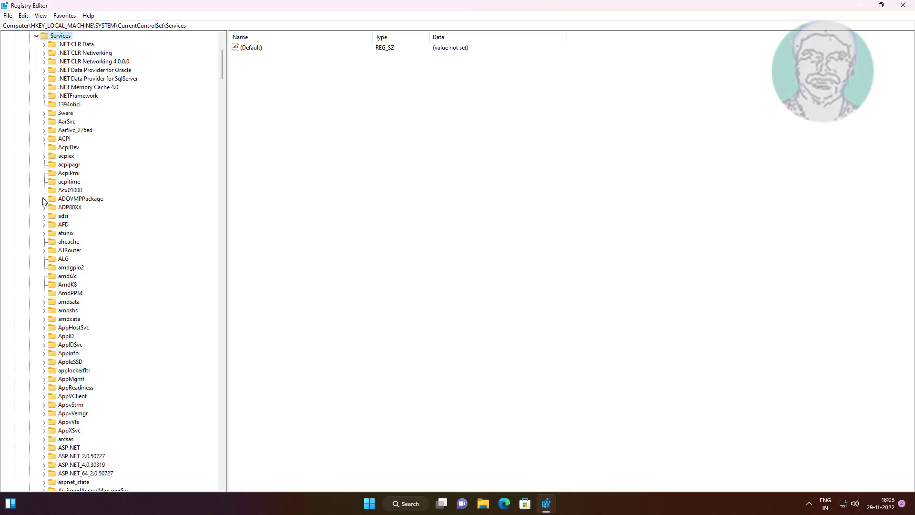
- Locate the vds key under Services and open its permissions
left_click(62, 276)
key("v")
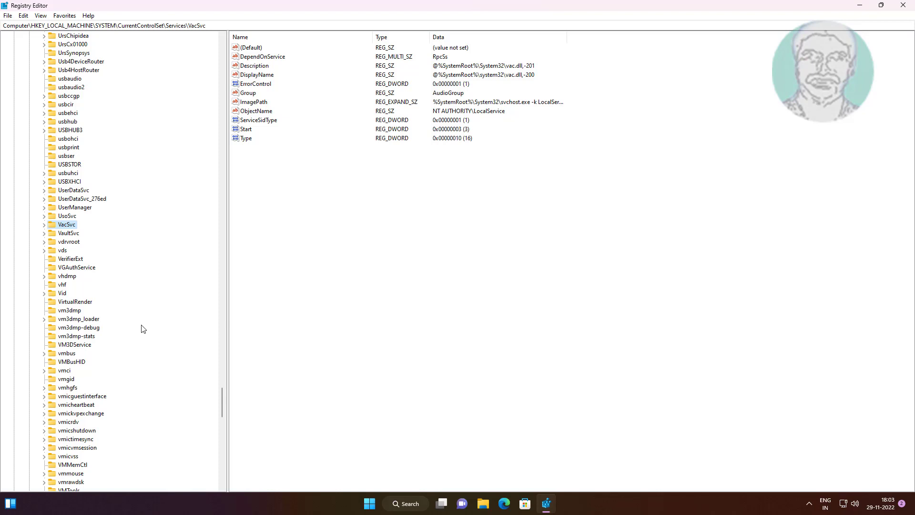
left_click(63, 251)
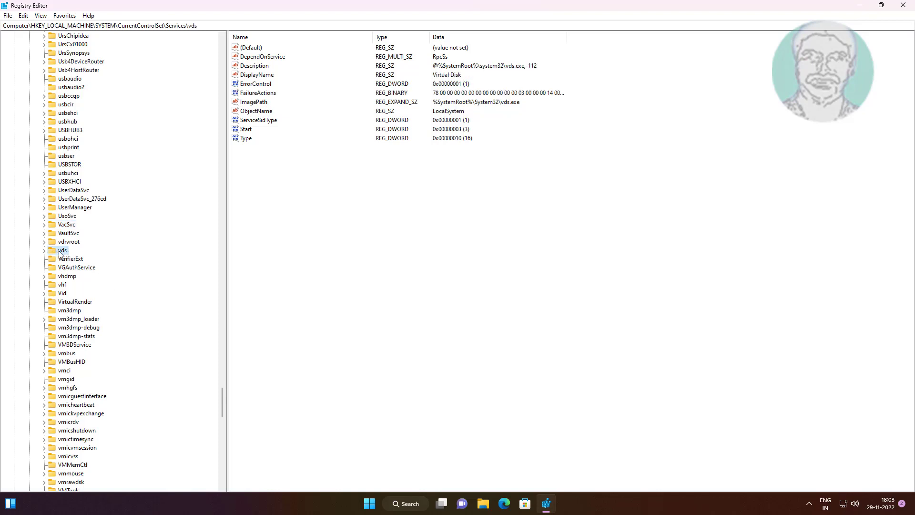
right_click(60, 251)
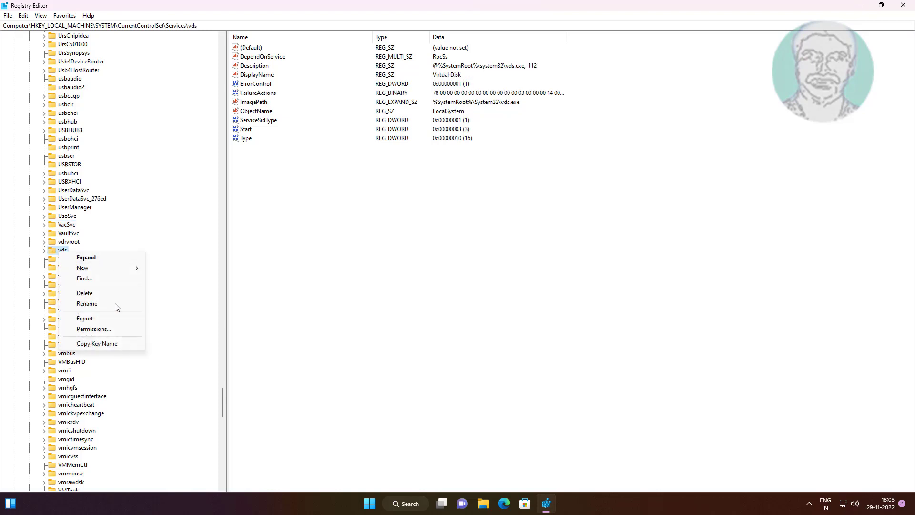
left_click(109, 331)
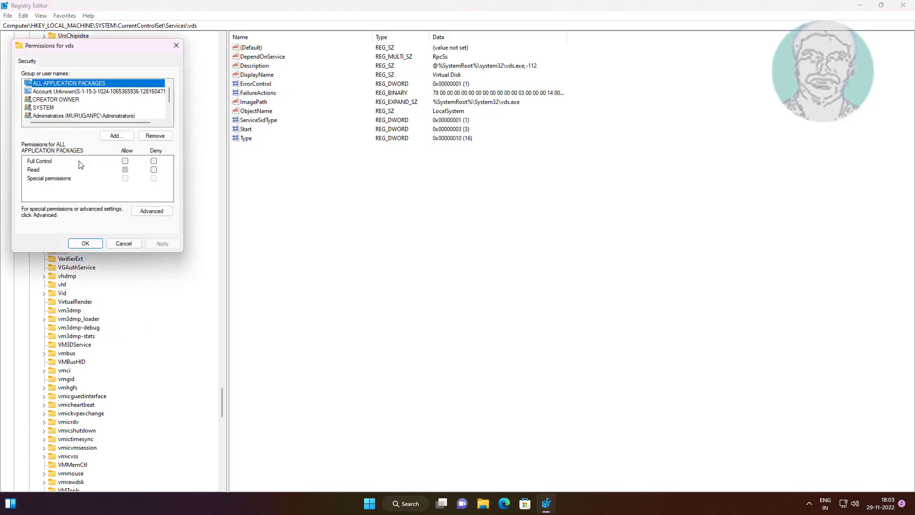
- Allow Full Control on the vds key for the Users group, then apply and confirm the permissions
scroll(95, 118, "down", 1)
left_click(83, 108)
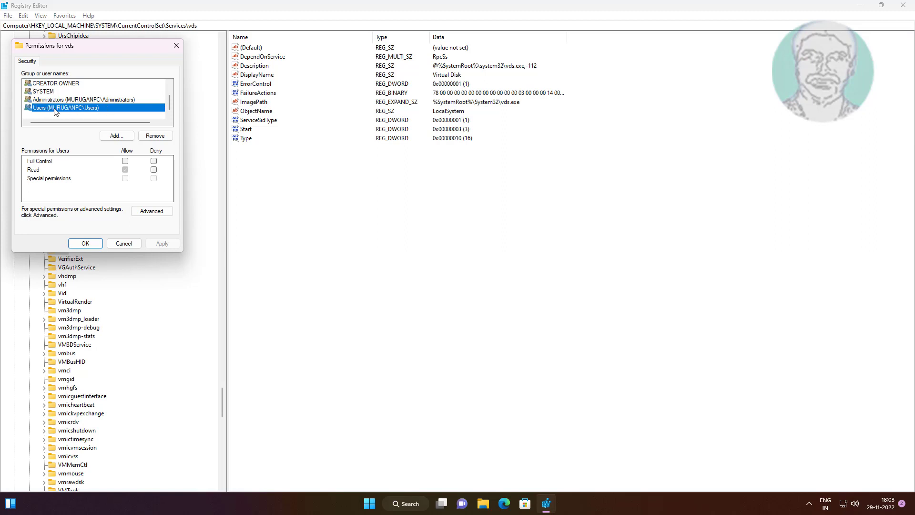
left_click(124, 160)
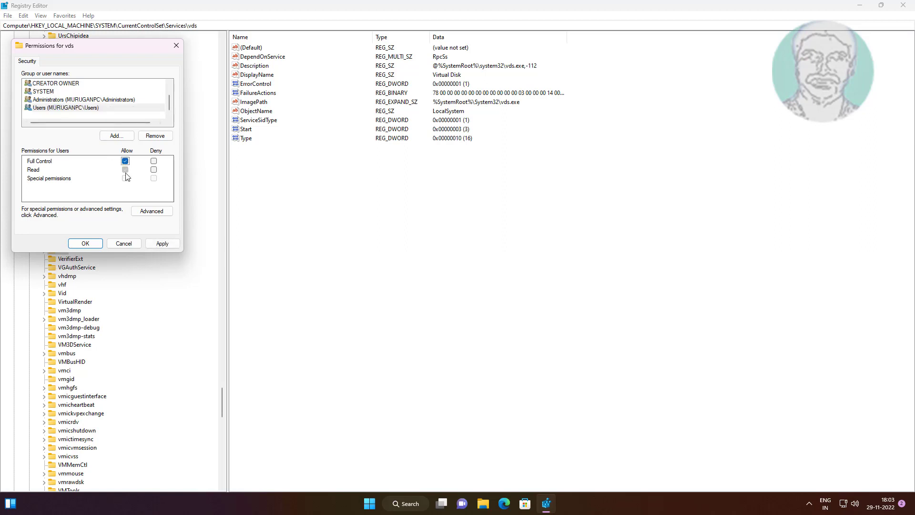
left_click(169, 244)
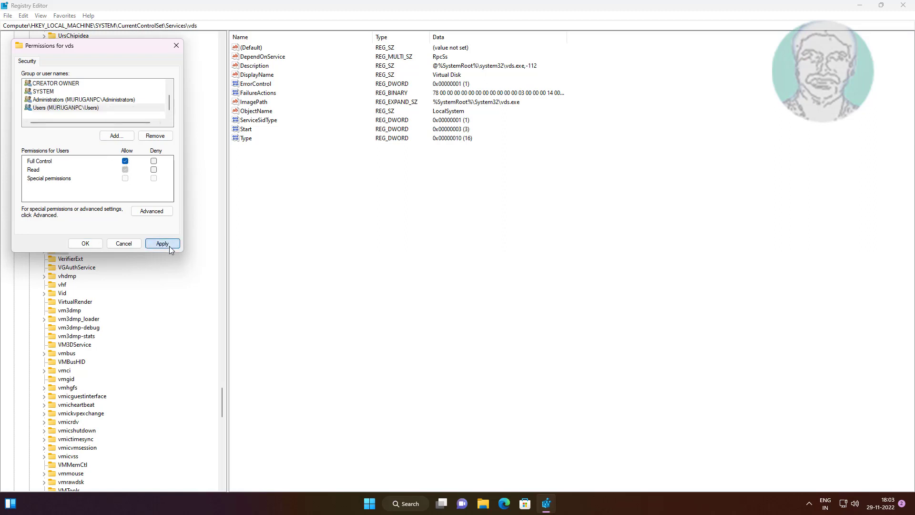
left_click(83, 244)
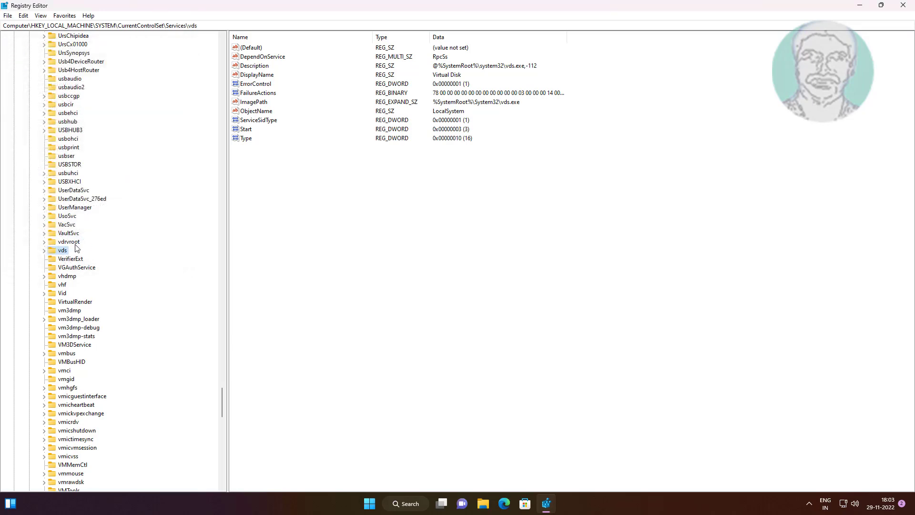
- Collapse the Services, CurrentControlSet and SYSTEM keys and close Registry Editor
left_click_drag(223, 402, 222, 57)
left_click(36, 189)
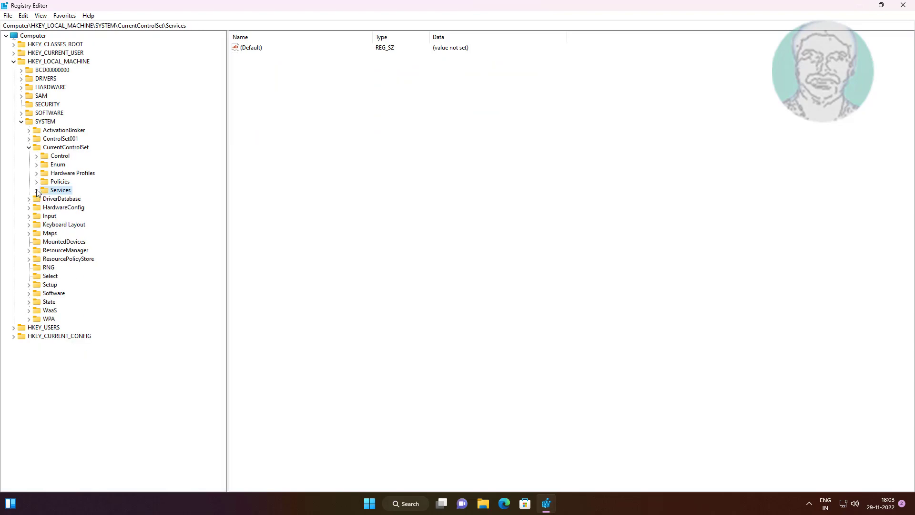
left_click(29, 147)
left_click(21, 122)
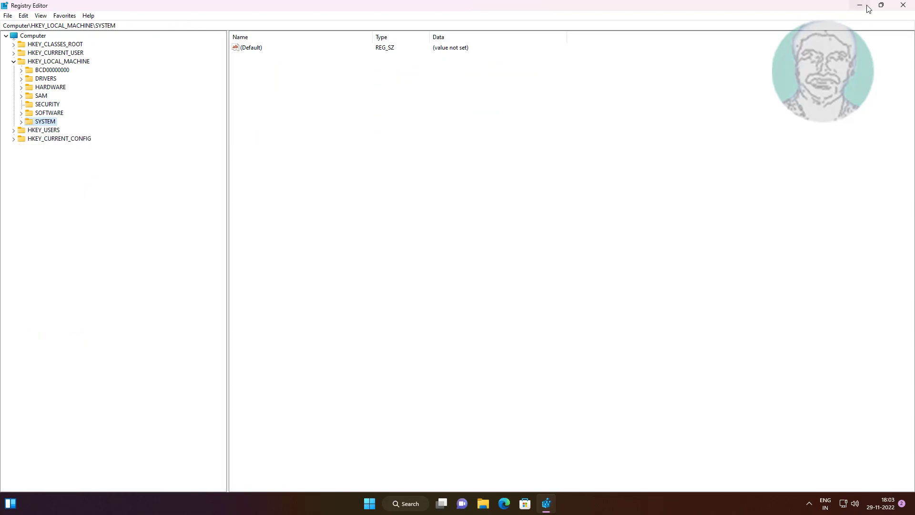
left_click(902, 6)
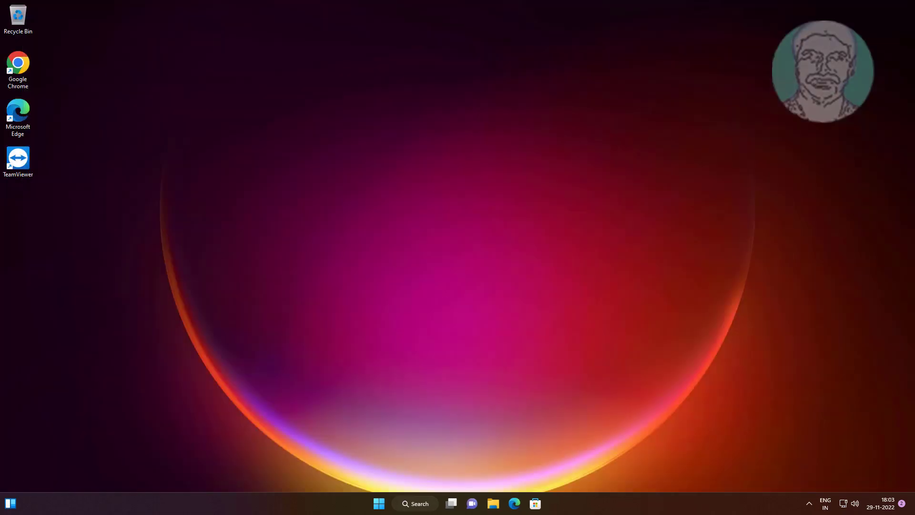
- Restart the computer using the Windows power options
left_click(384, 504)
left_click(575, 473)
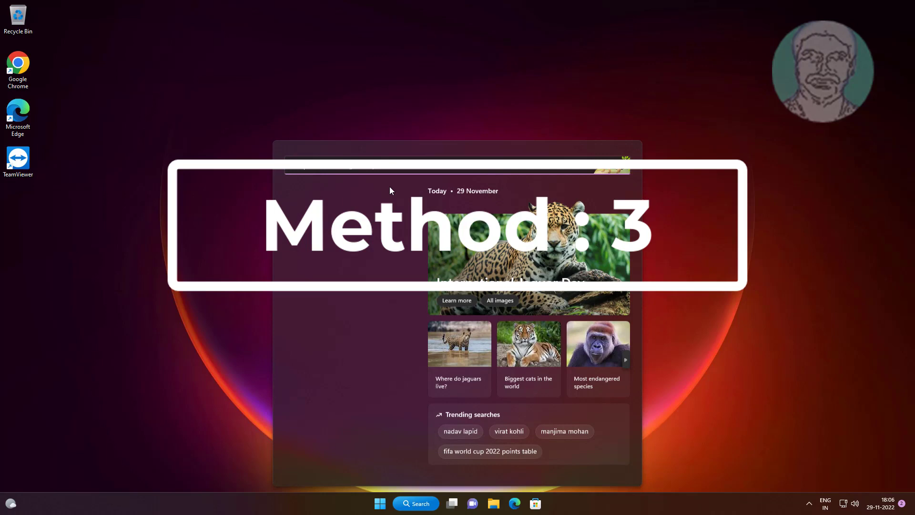
- Search Windows for cmd, run Command Prompt as administrator and allow it to make changes to the device
type("cmd")
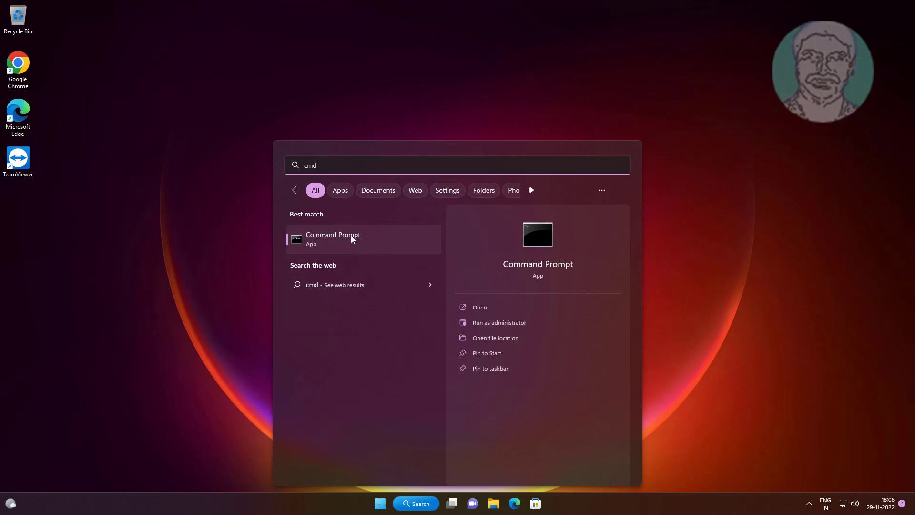
left_click(390, 251)
right_click(389, 248)
left_click(390, 247)
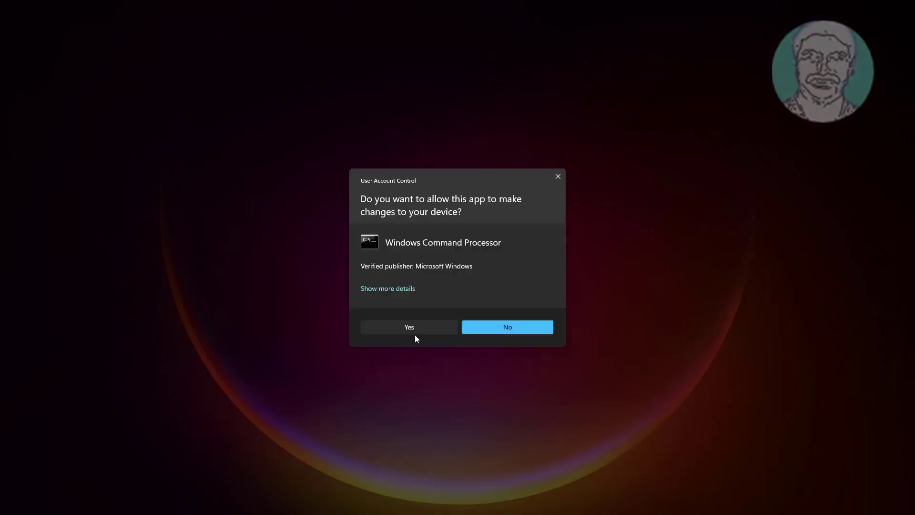
left_click(419, 329)
- Scan and repair the protected system files with the command sfc /scannow
type("sfc")
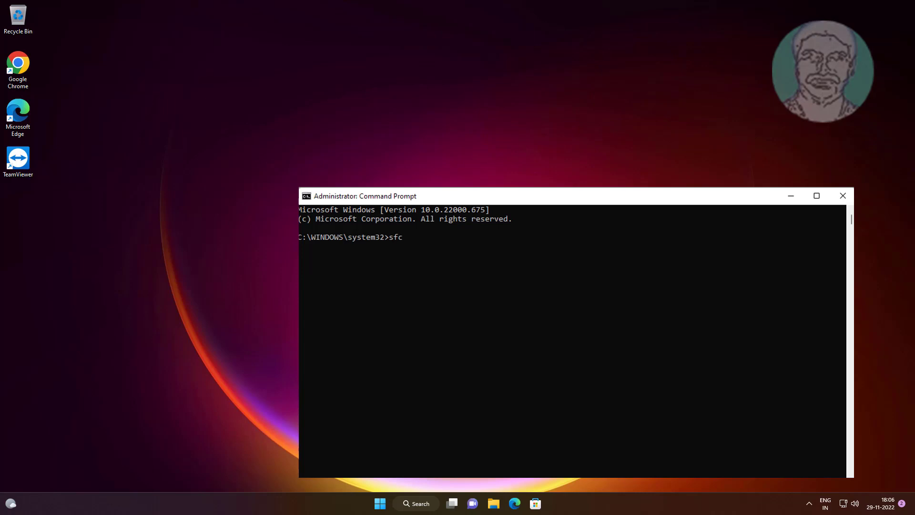
type(" /scannow")
key("Return")
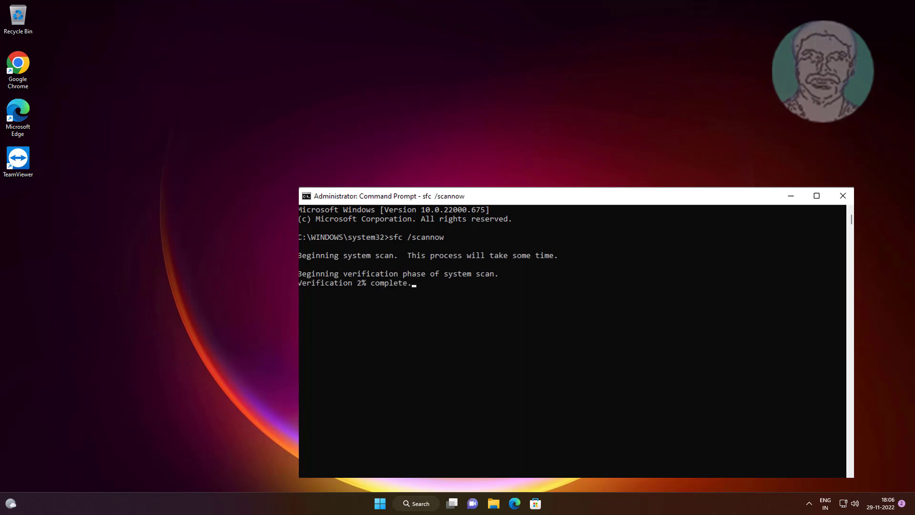
left_click(614, 356)
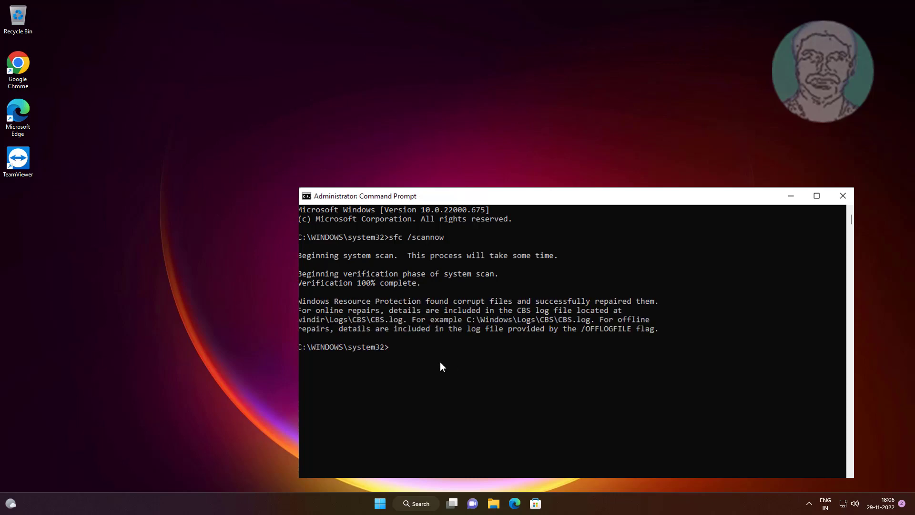
- Repair the Windows image with the command dism /online /cleanup-image /restorehealth
left_click(406, 350)
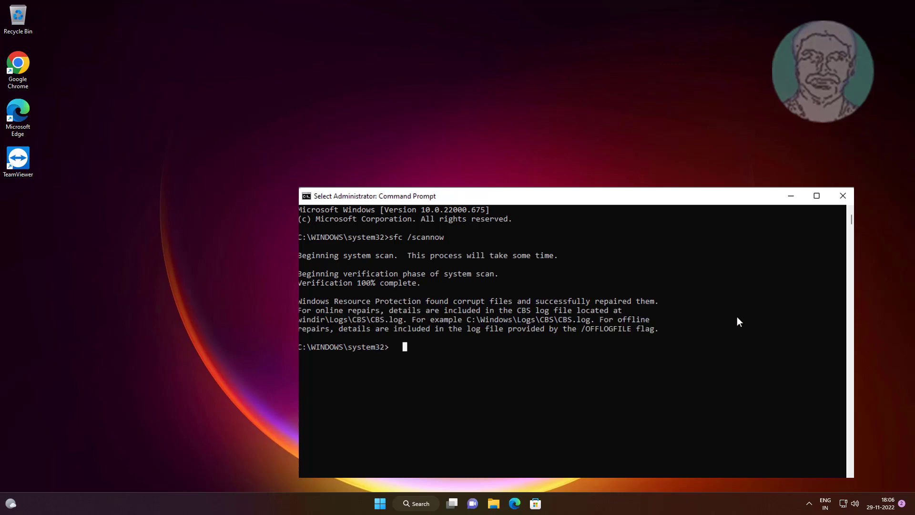
key("Escape")
type("d")
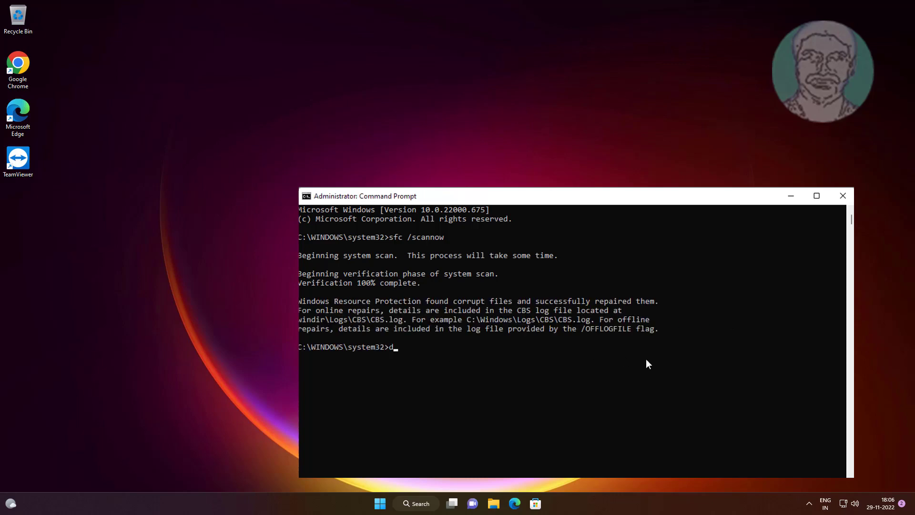
type("ism /online /cleanup-image /restorehe")
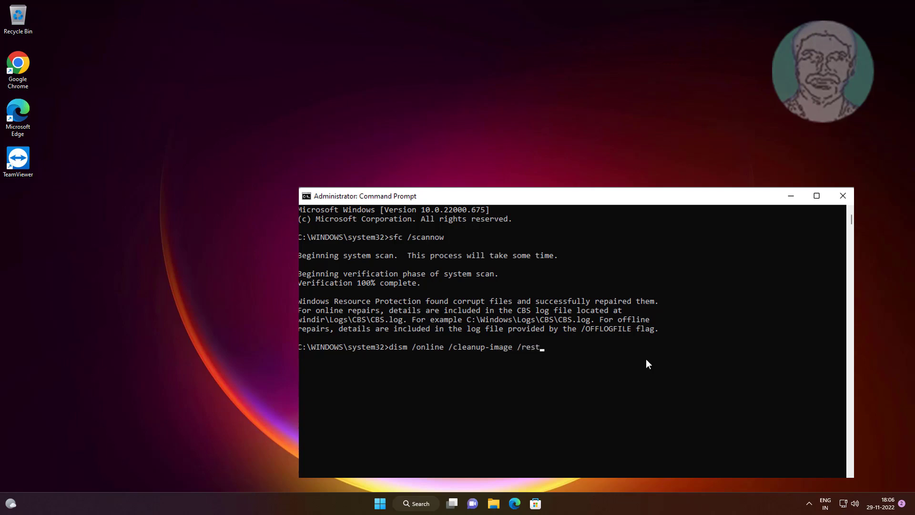
type("alth")
key("Return")
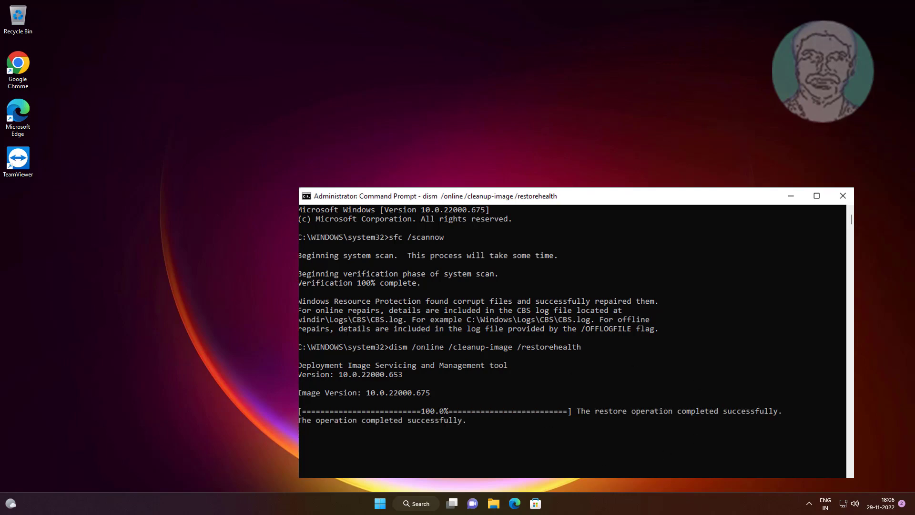
- Close the Command Prompt session with the exit command
left_click(427, 439)
type("e")
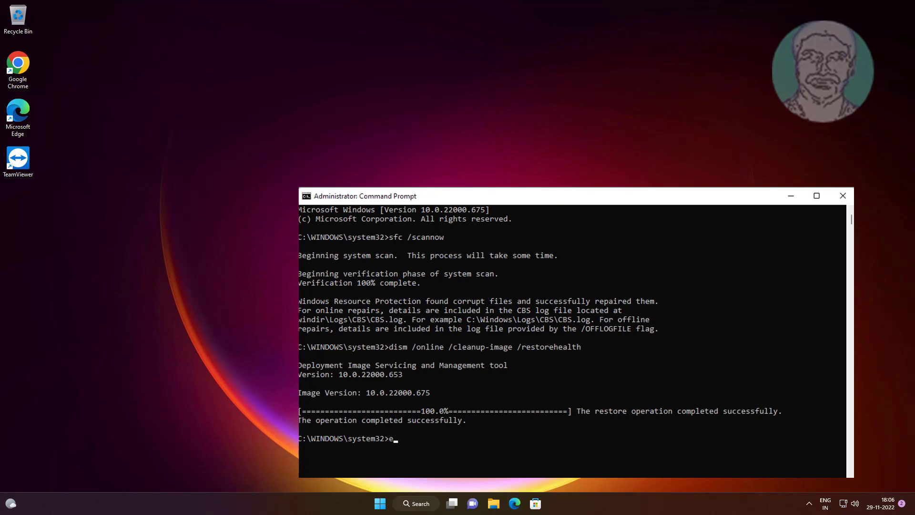
type("xit")
key("Return")
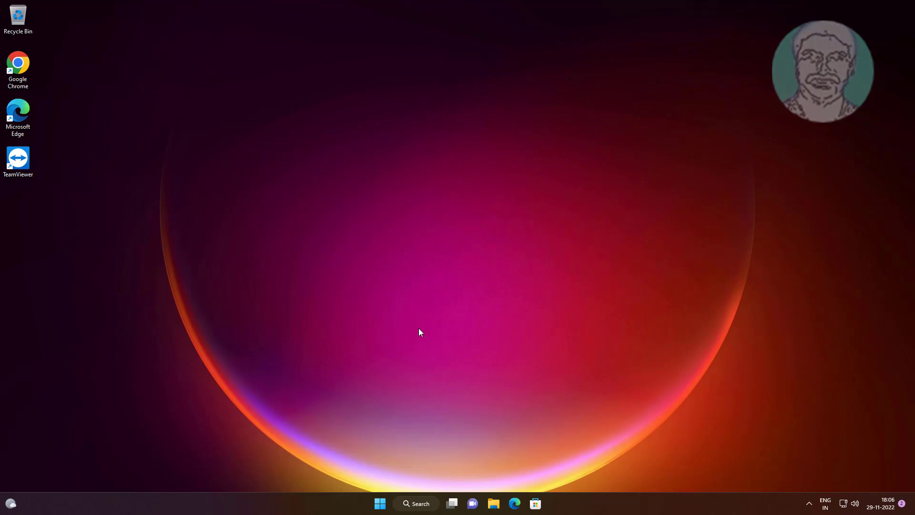
- Open the Start menu
key("super")
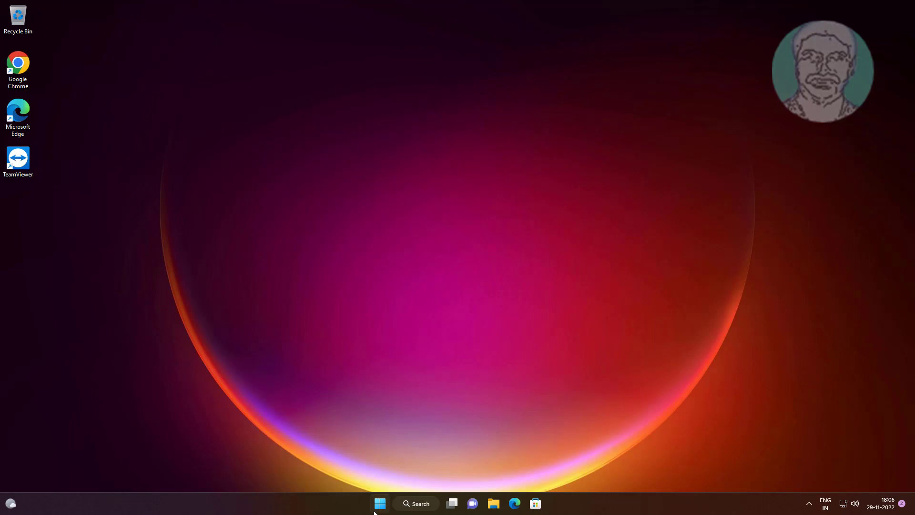